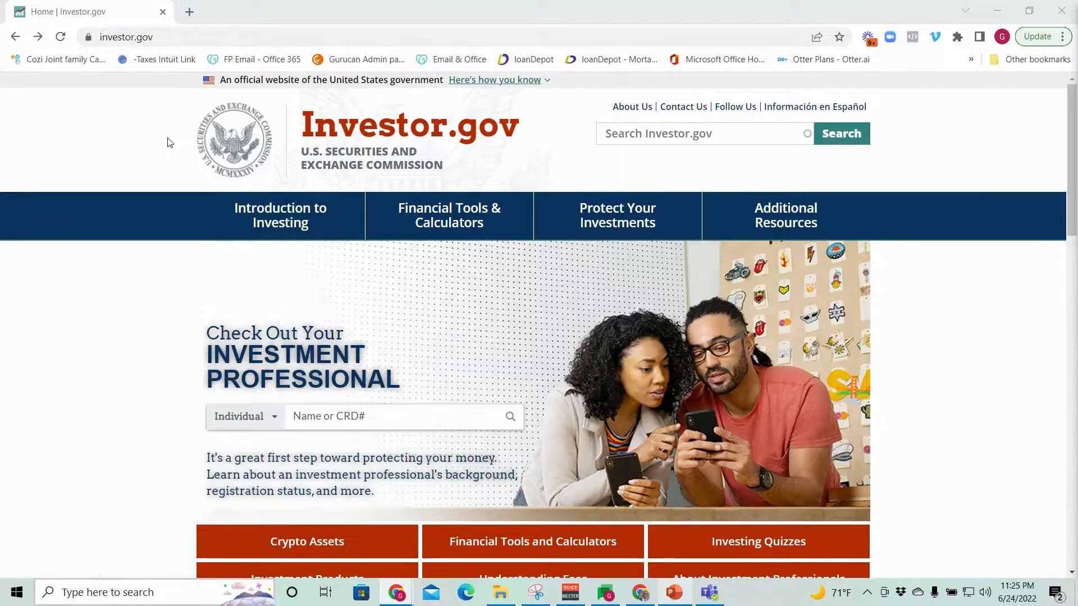
- Open the Compound Interest Calculator and set the initial investment to $0
mouse_move(416, 212)
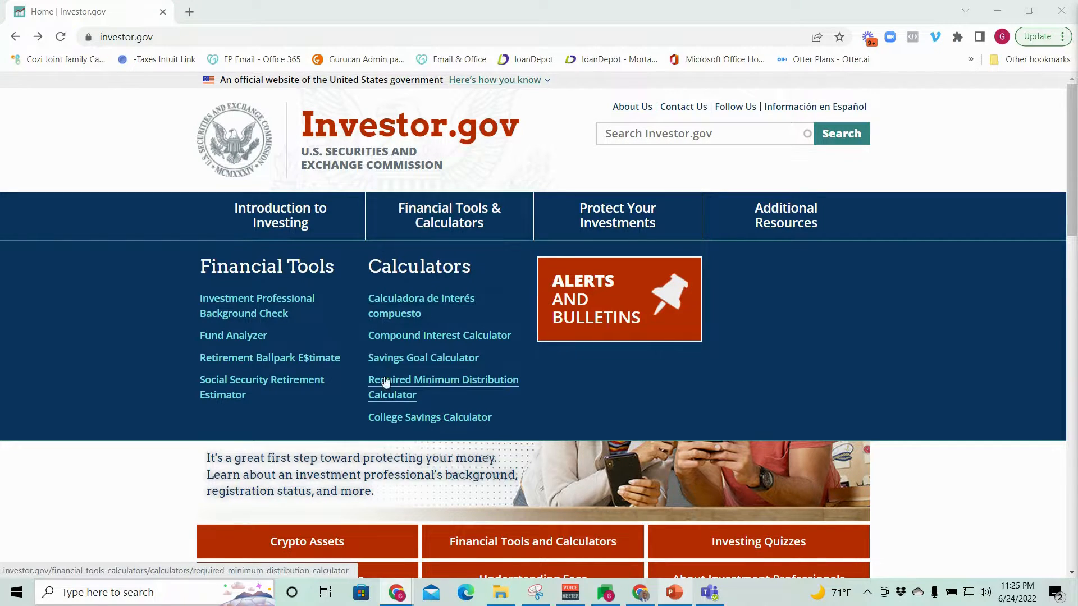
click(460, 338)
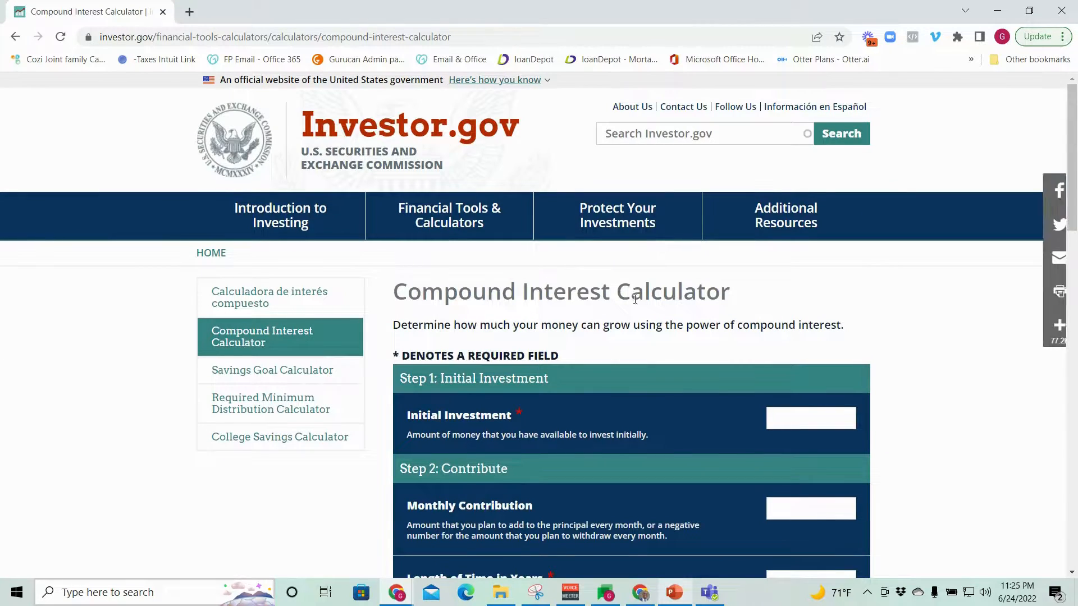
scroll(644, 250, down, 1)
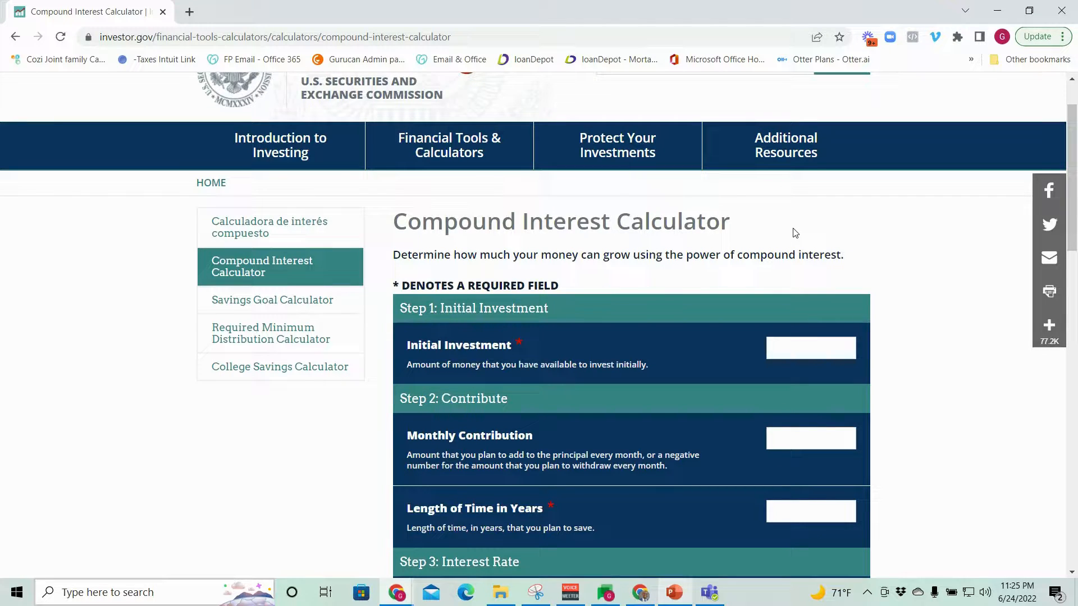
scroll(778, 233, down, 1)
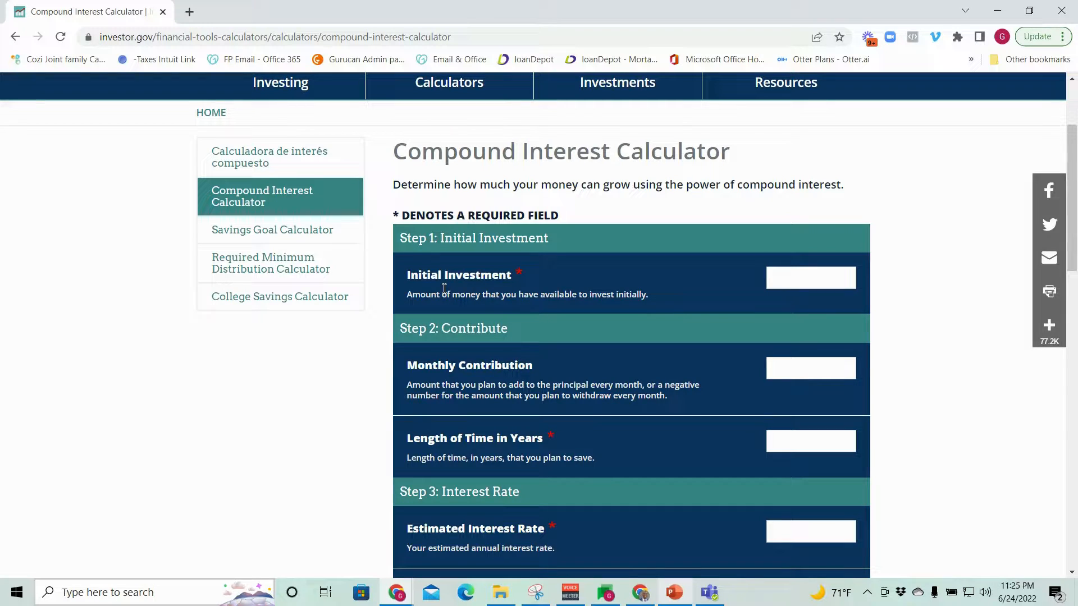
click(814, 276)
text(0)
- Set the monthly contribution to $250 and the length of time to 30 years
scroll(634, 291, down, 1)
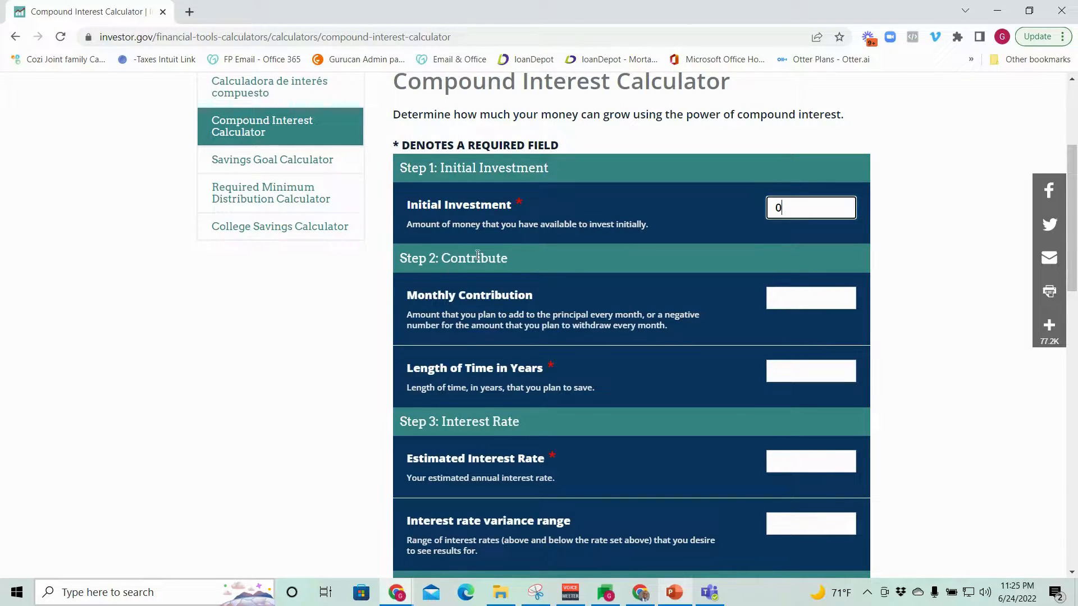
click(788, 296)
text(250)
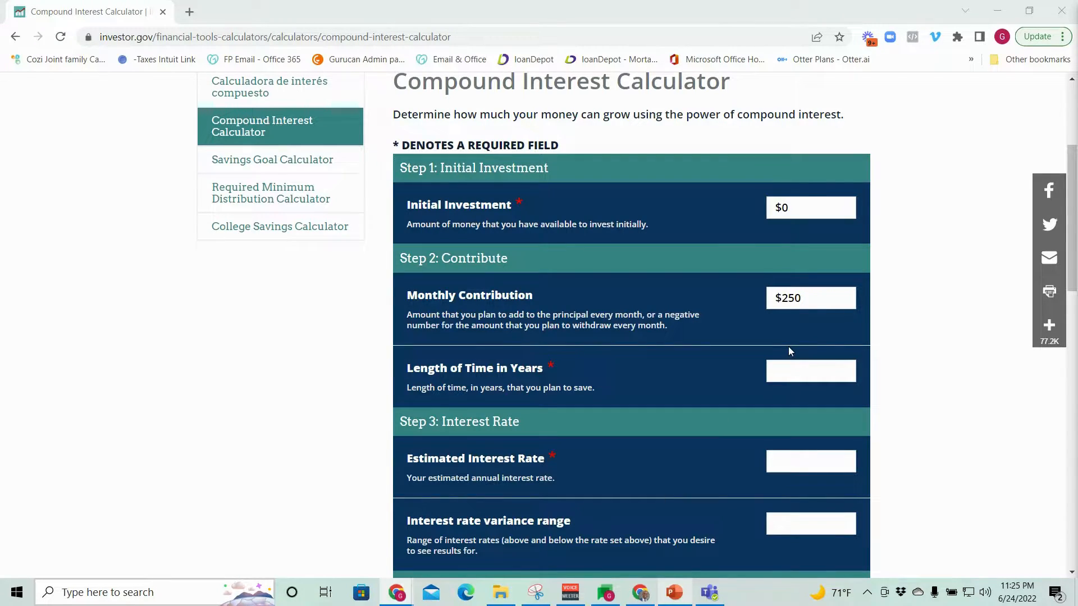
click(800, 365)
text(30)
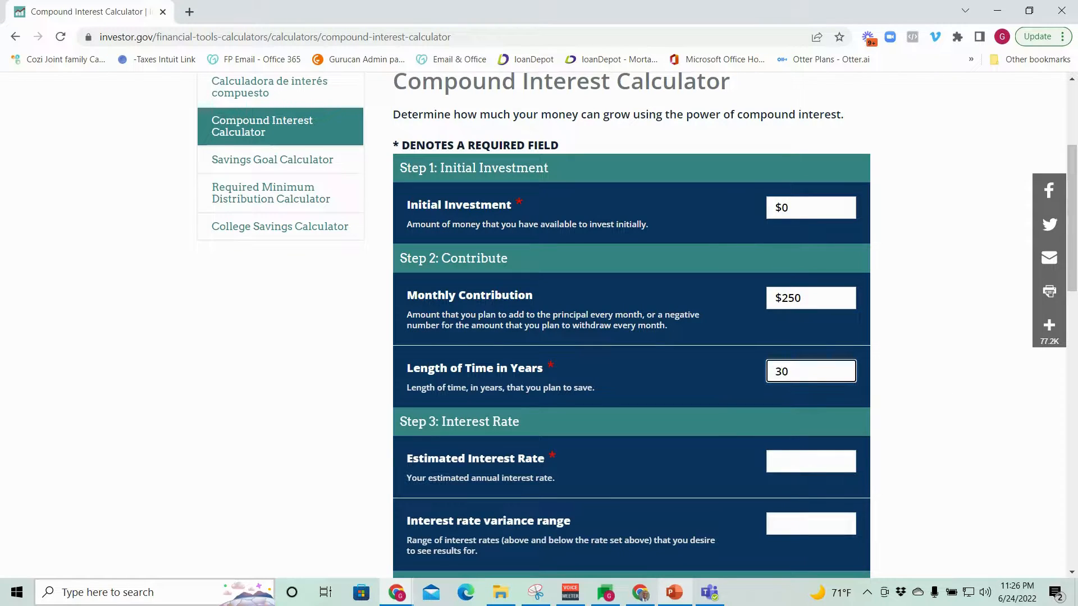
scroll(928, 385, down, 1)
click(900, 397)
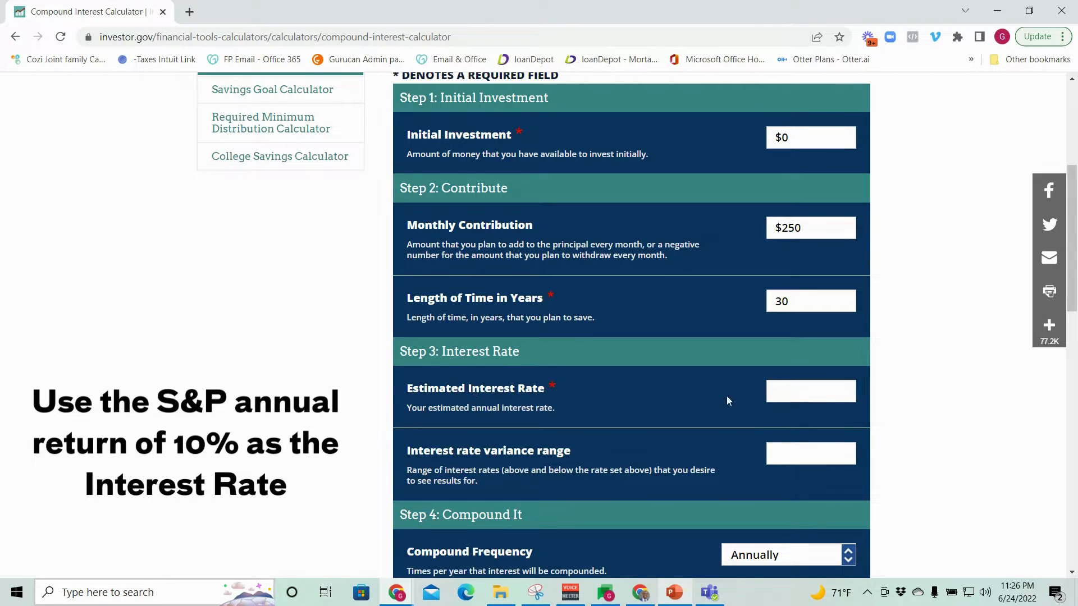
- Set the estimated interest rate to 10 and calculate with annual compounding, leaving the variance range blank
click(808, 394)
text(10)
click(897, 377)
scroll(897, 378, down, 1)
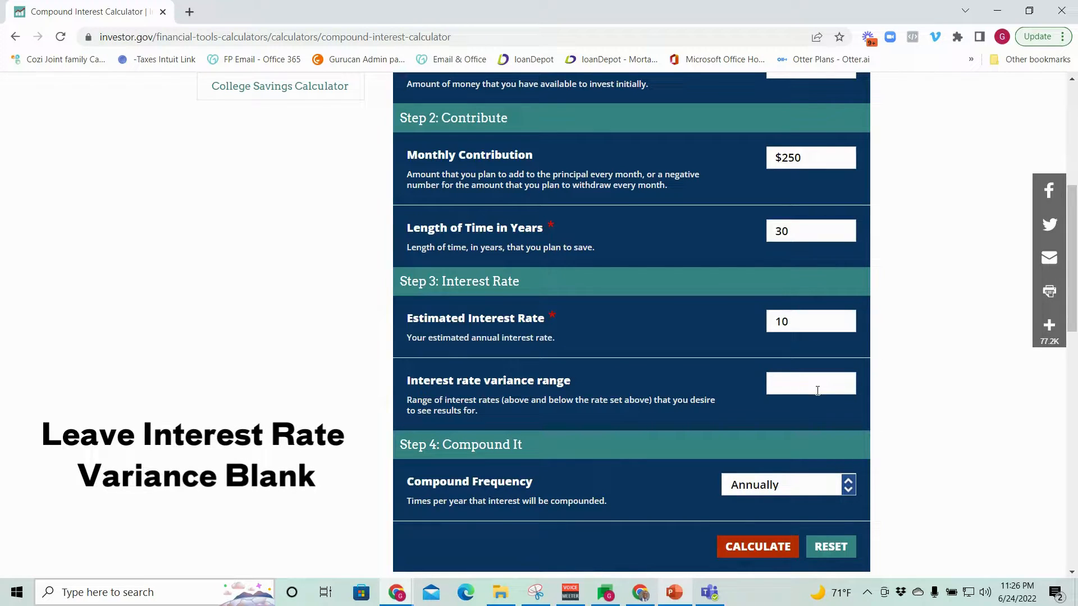
scroll(819, 390, down, 1)
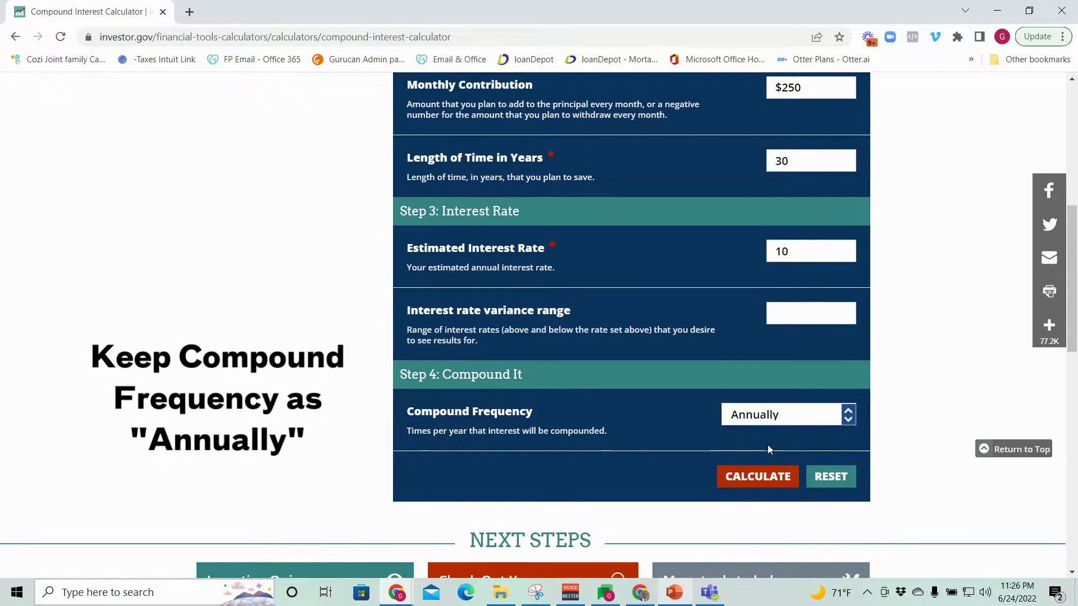
click(753, 476)
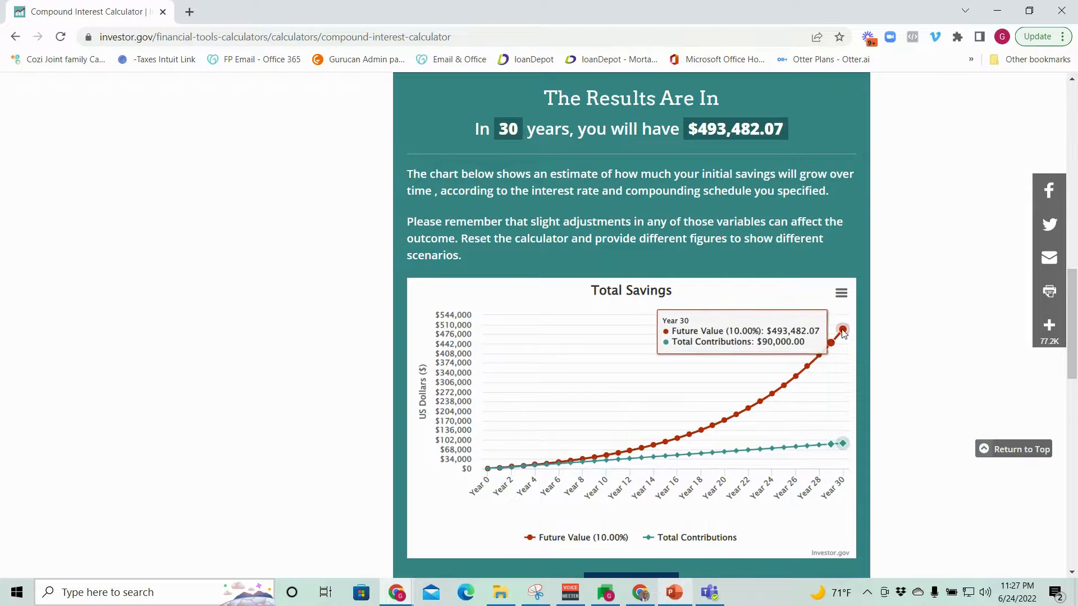
- Show the year-by-year table below the Total Savings chart and look through its first years
scroll(843, 333, down, 1)
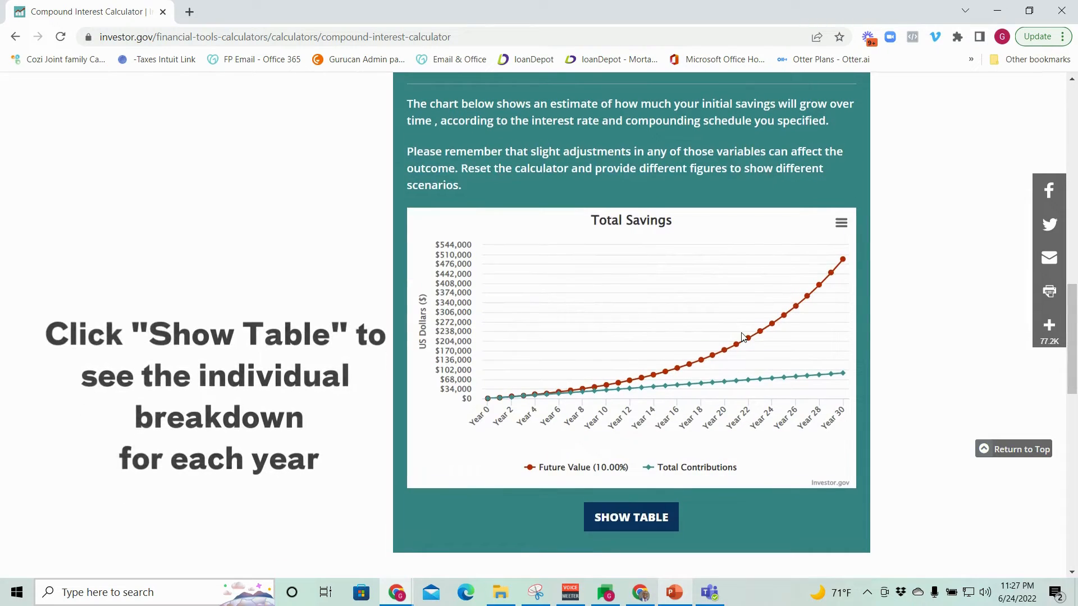
click(660, 523)
scroll(617, 494, down, 4)
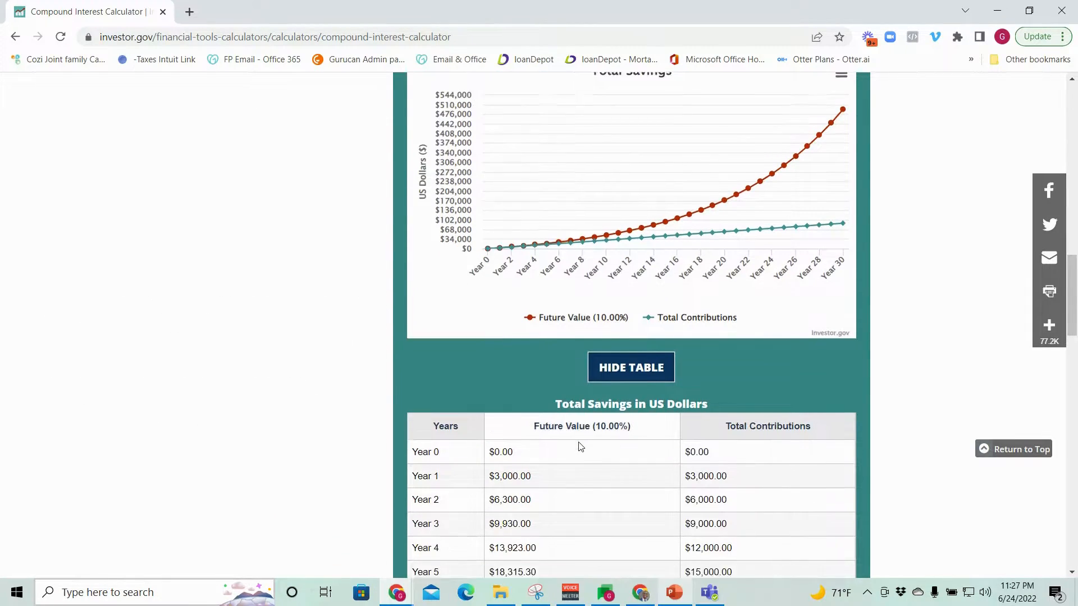
scroll(526, 416, down, 1)
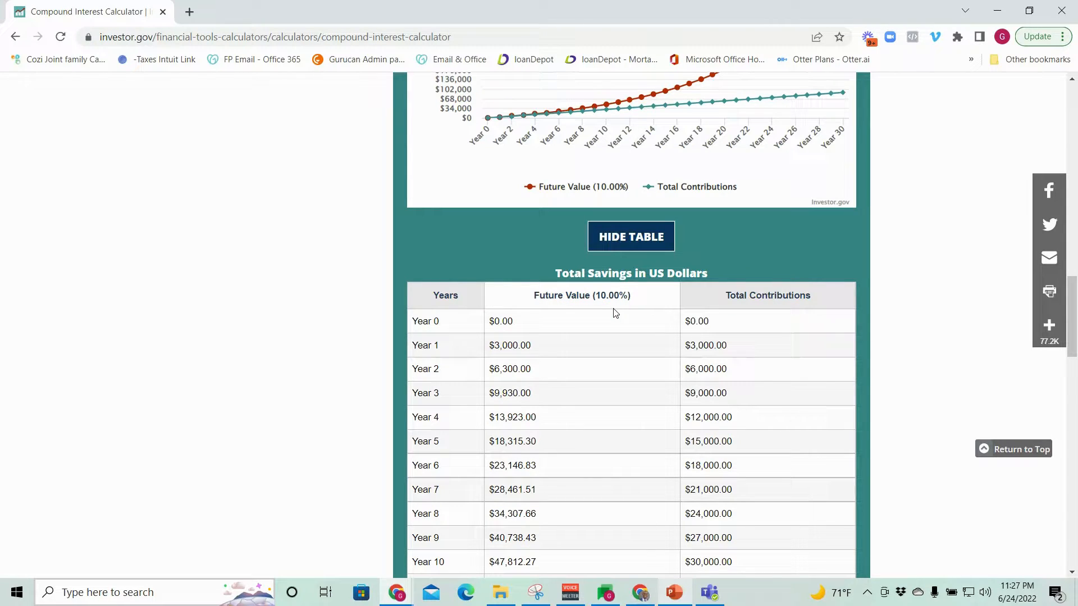
scroll(617, 326, down, 1)
- Download the Total Savings chart data as an XLS file
scroll(621, 337, up, 5)
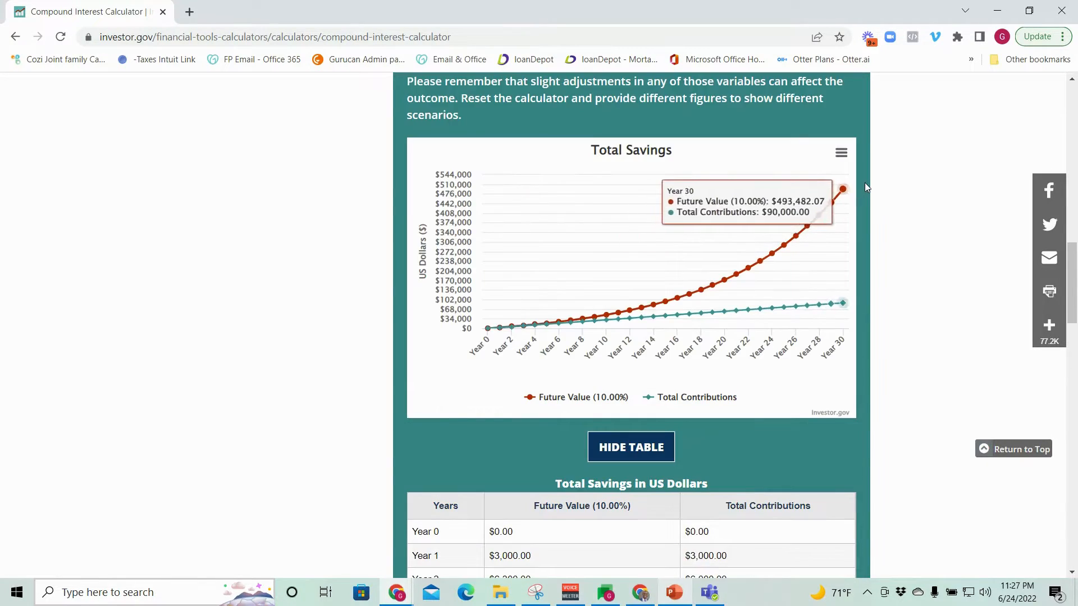
click(842, 153)
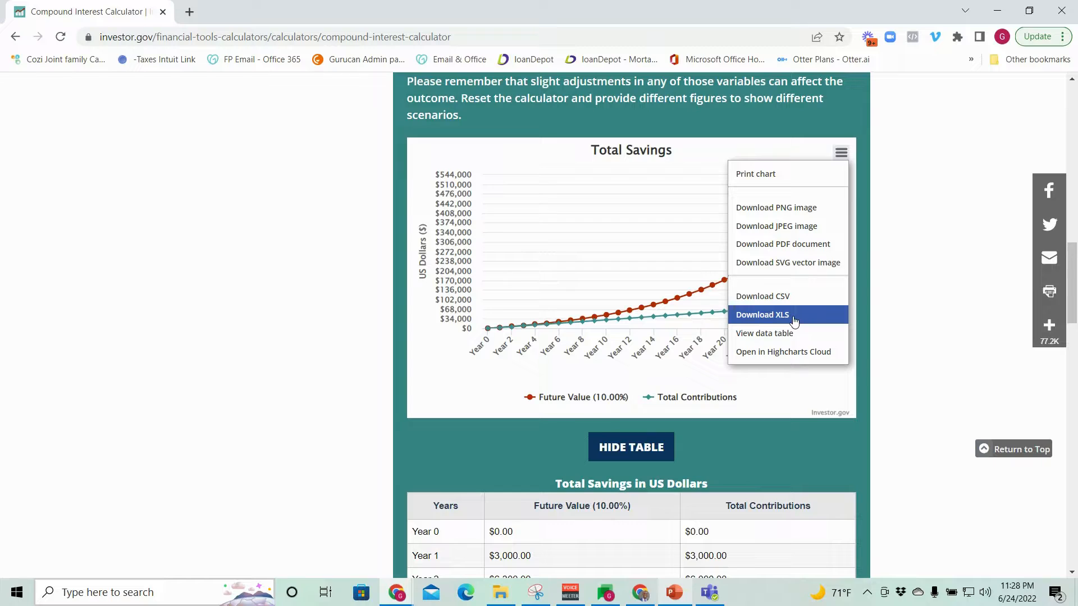
click(794, 320)
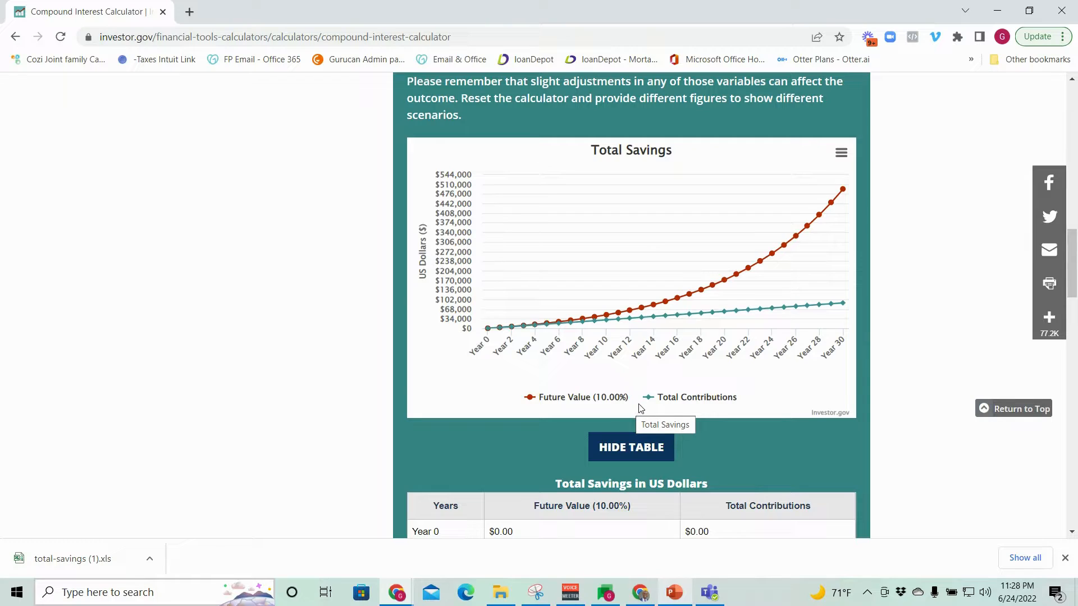
- Set the calculator's initial investment to $1,000
scroll(797, 393, up, 6)
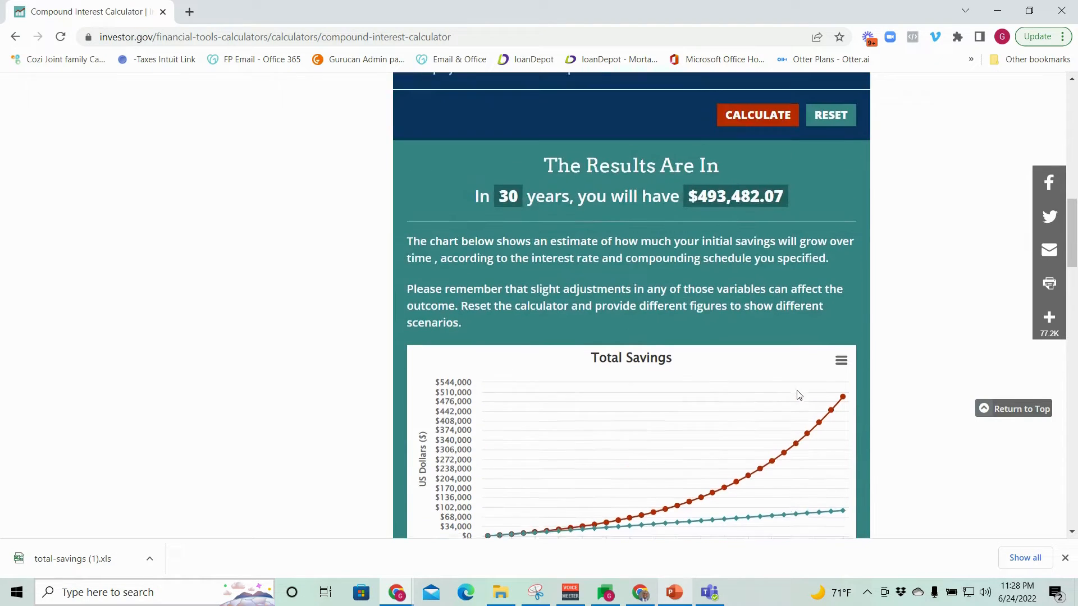
scroll(797, 390, up, 10)
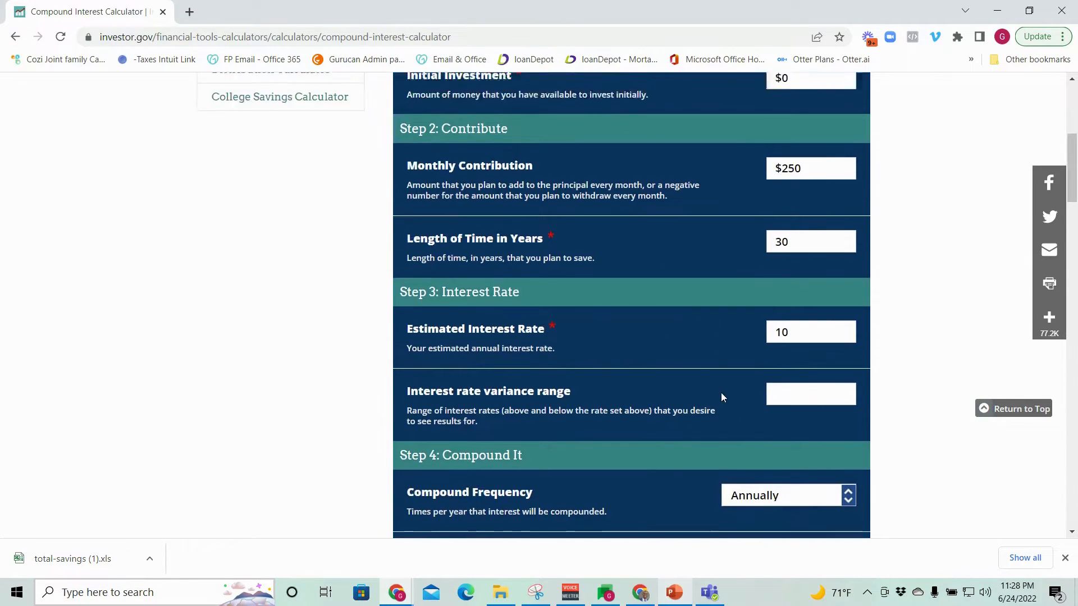
scroll(730, 368, down, 3)
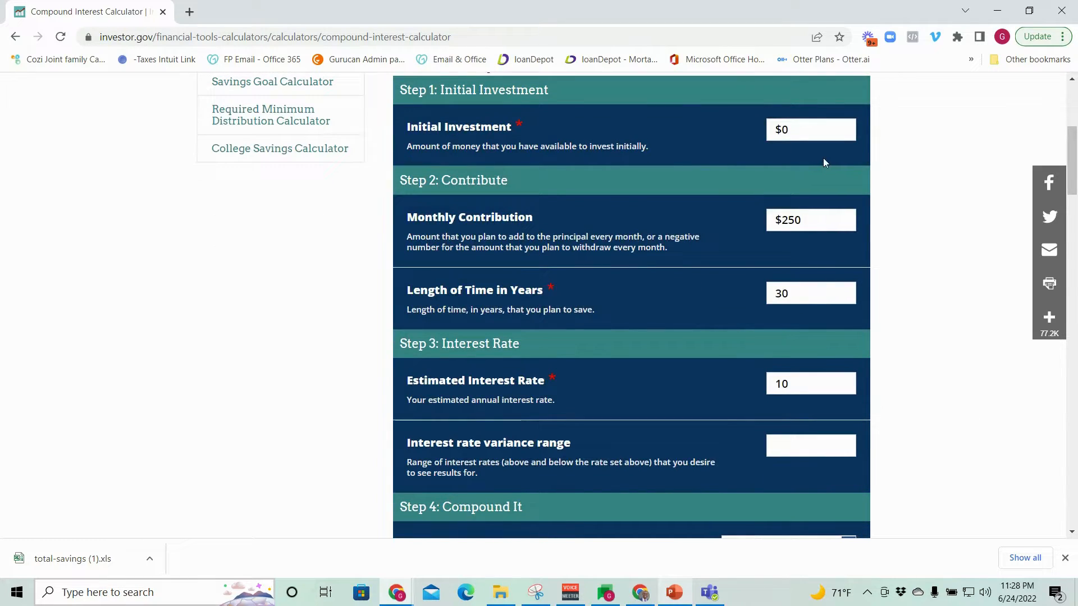
click(805, 135)
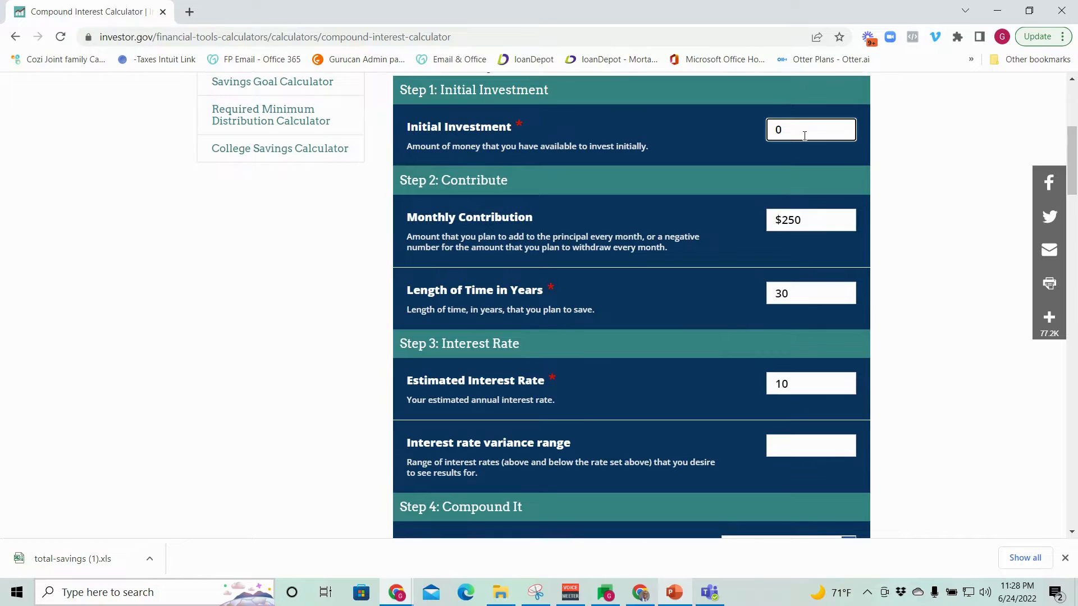
text(10)
key(BackSpace)
key(BackSpace)
key(BackSpace)
text(0)
key(BackSpace)
text(1000)
click(891, 161)
- Set the monthly contribution to $300 and recalculate the savings projection
click(802, 226)
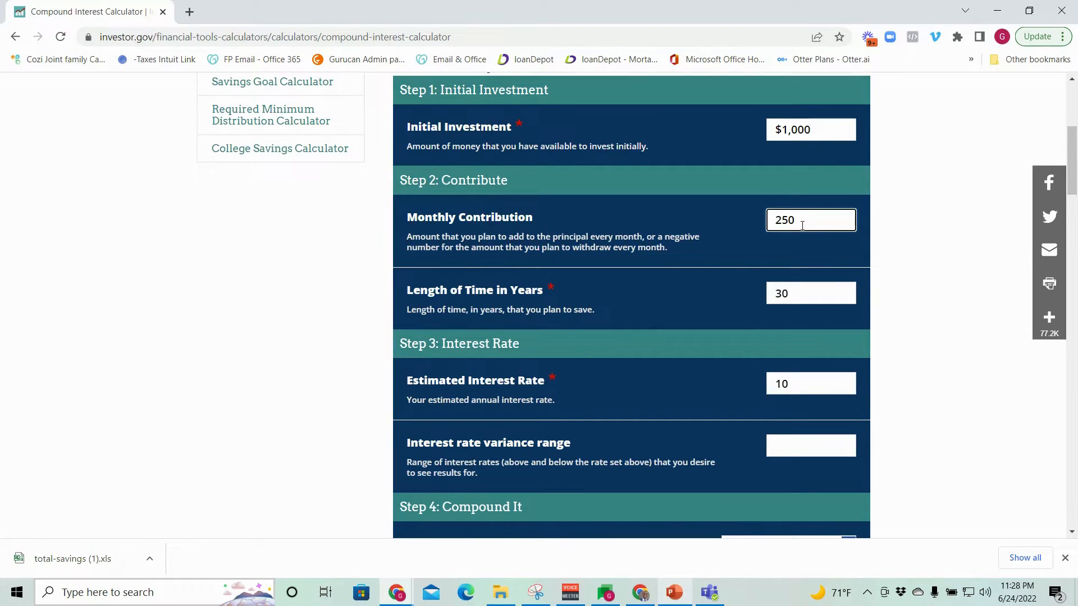
key(BackSpace)
key(BackSpace)
key(BackSpace)
text(300)
click(944, 261)
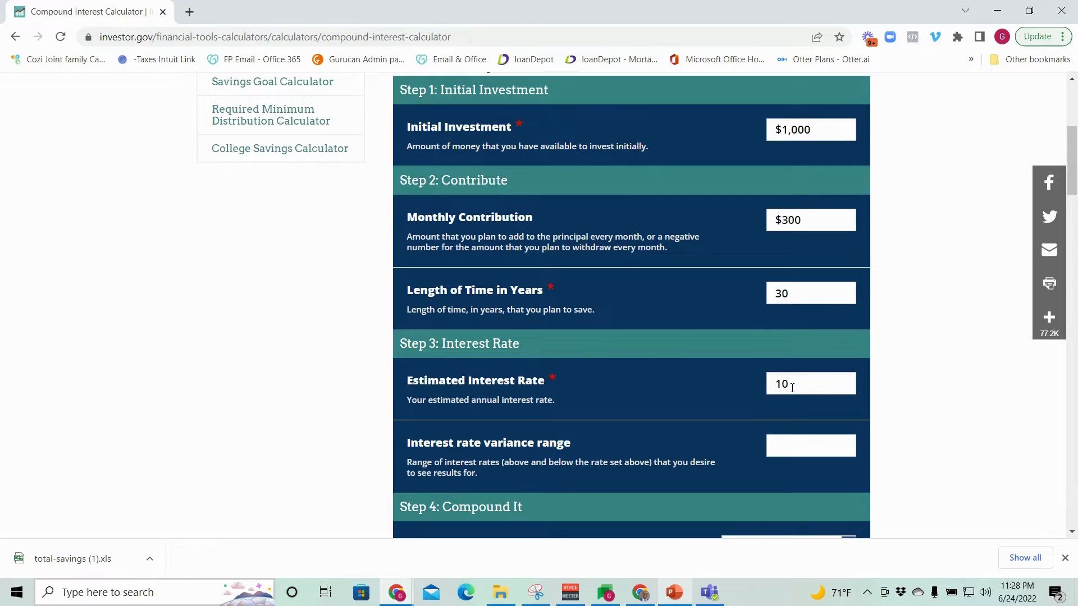
scroll(792, 387, down, 4)
click(758, 399)
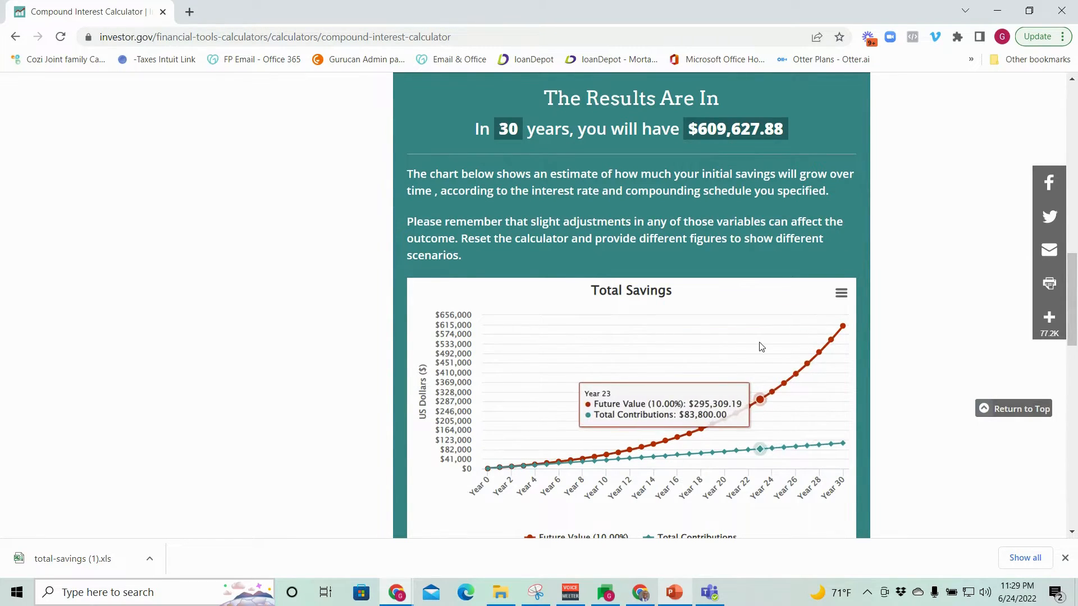
- Review the entered investment, contribution, time, interest rate and compounding values in the calculator form
scroll(760, 347, up, 6)
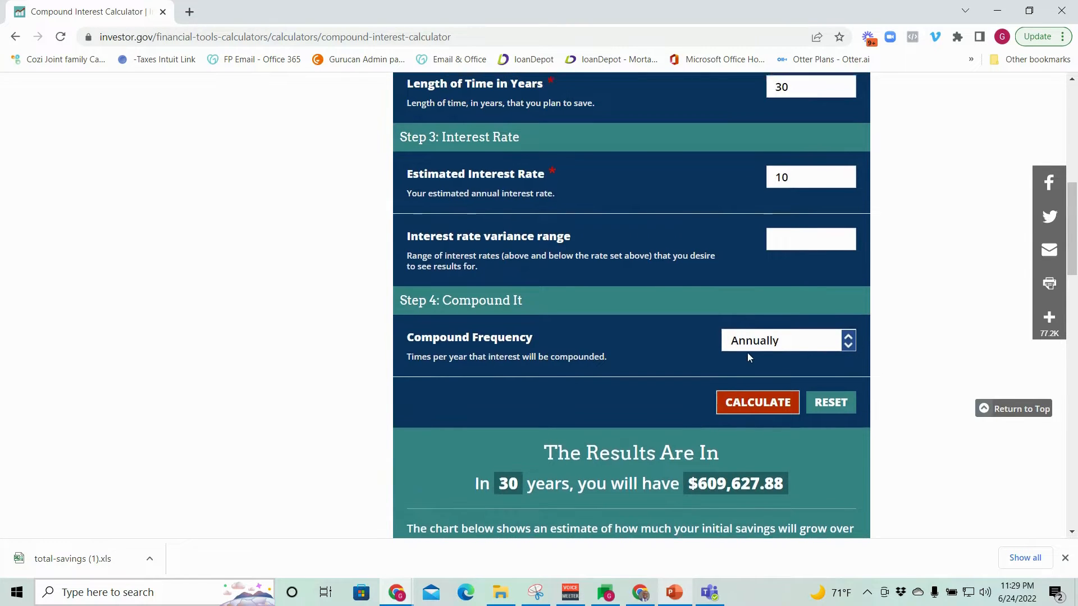
scroll(748, 357, up, 2)
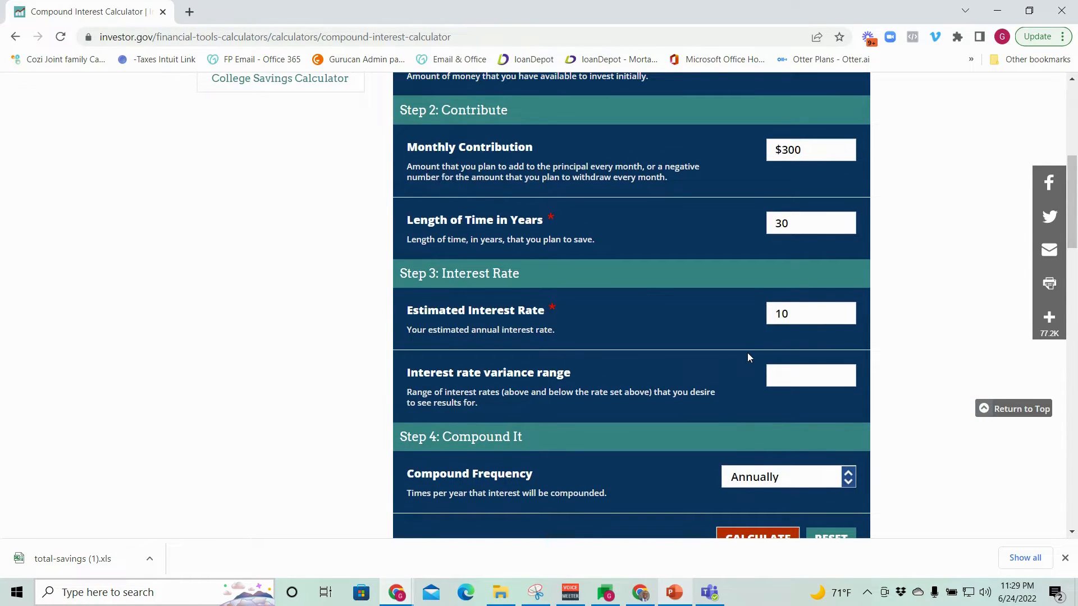
scroll(747, 357, up, 1)
scroll(748, 358, down, 1)
scroll(758, 352, down, 2)
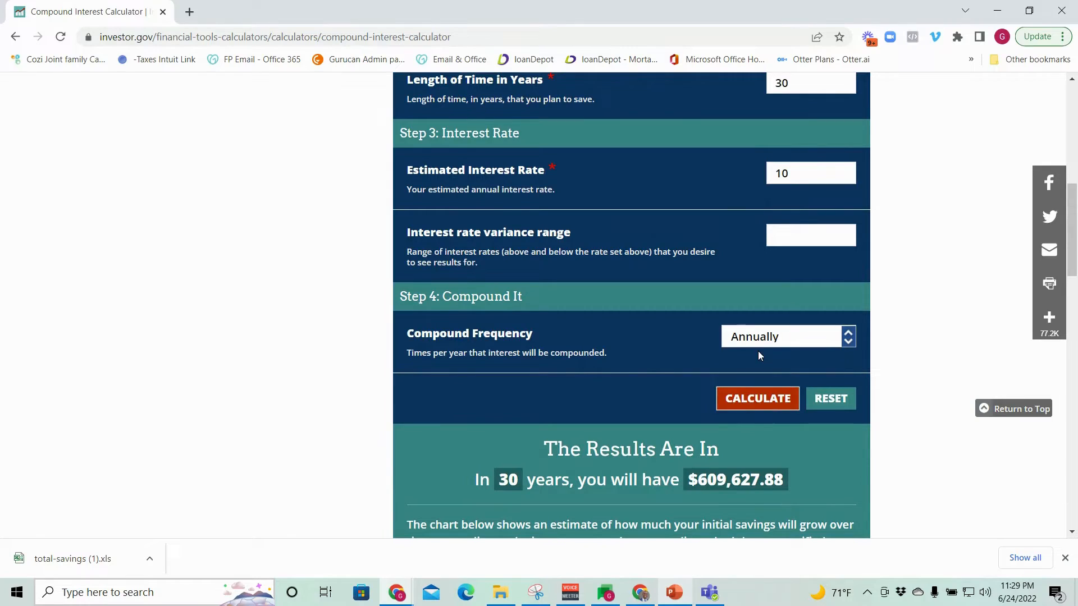
scroll(758, 351, up, 5)
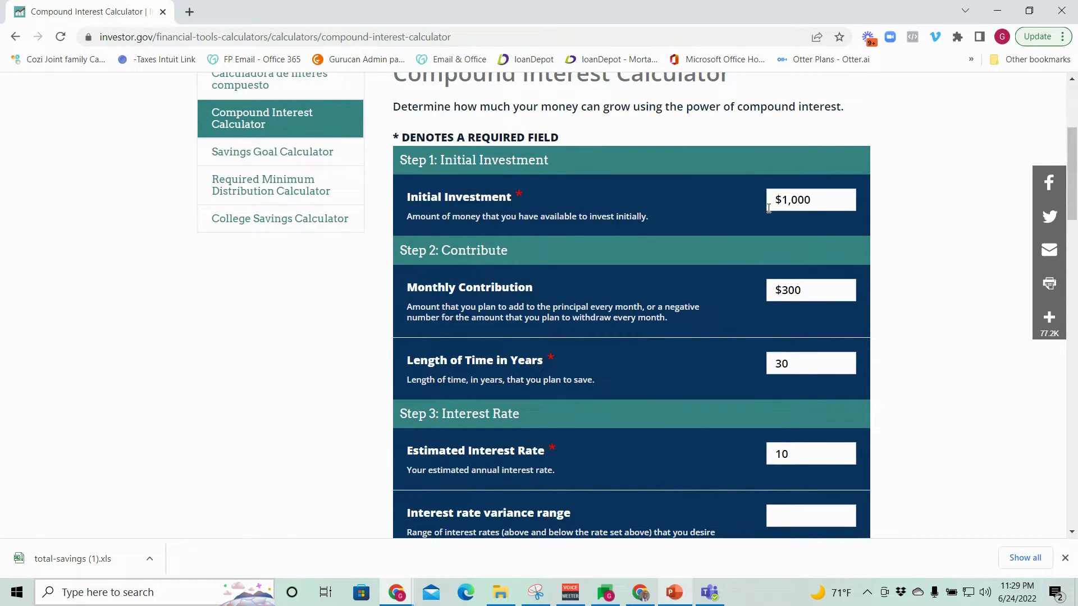
scroll(728, 341, down, 1)
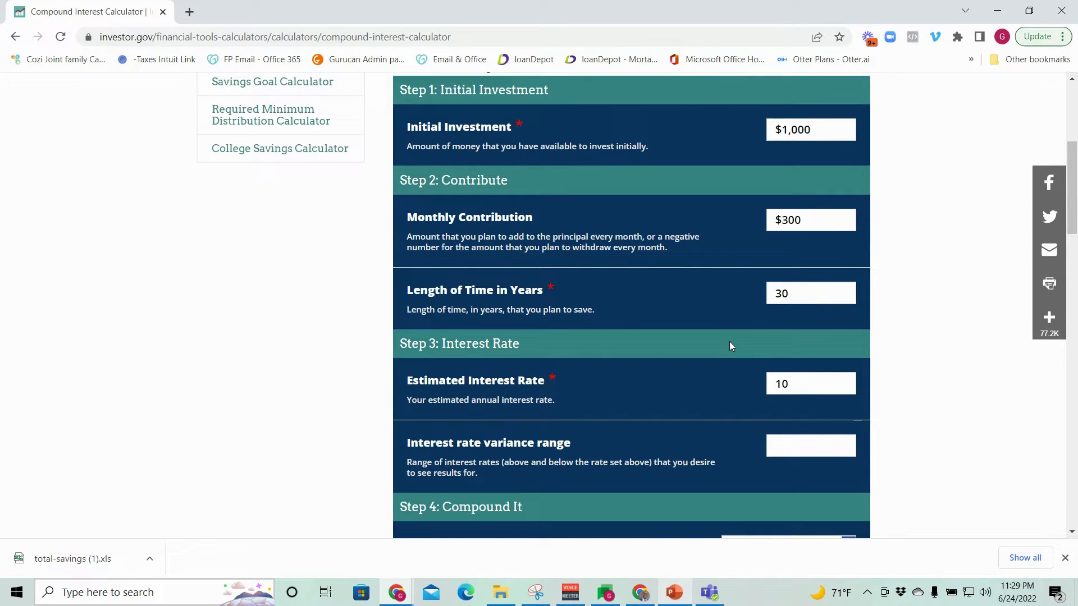
- Clear the monthly contribution and length of time, and re-enter $300 as the monthly contribution
drag(835, 220, 783, 226)
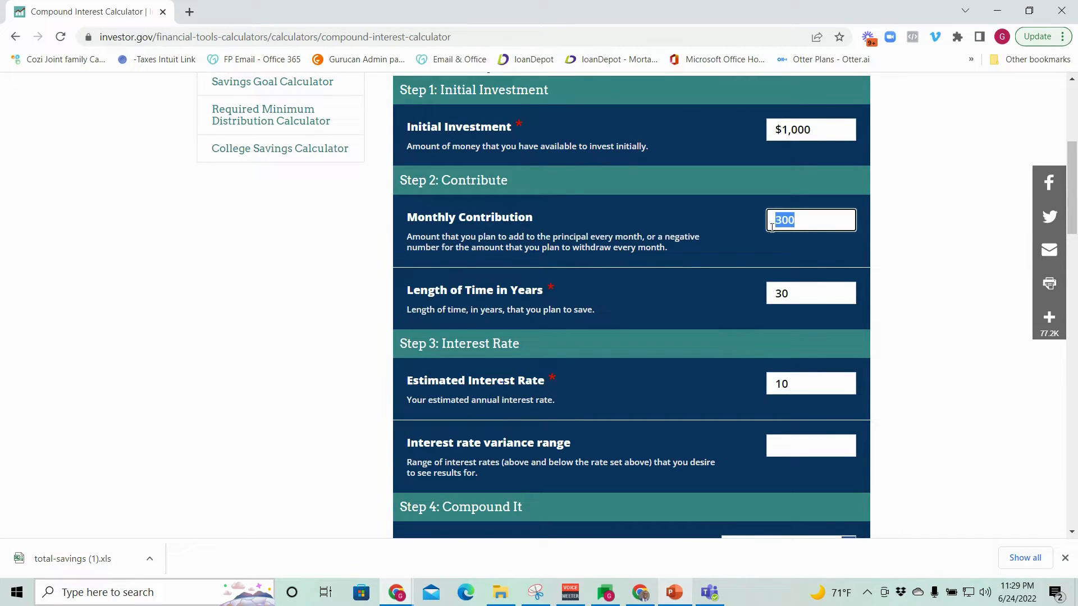
key(BackSpace)
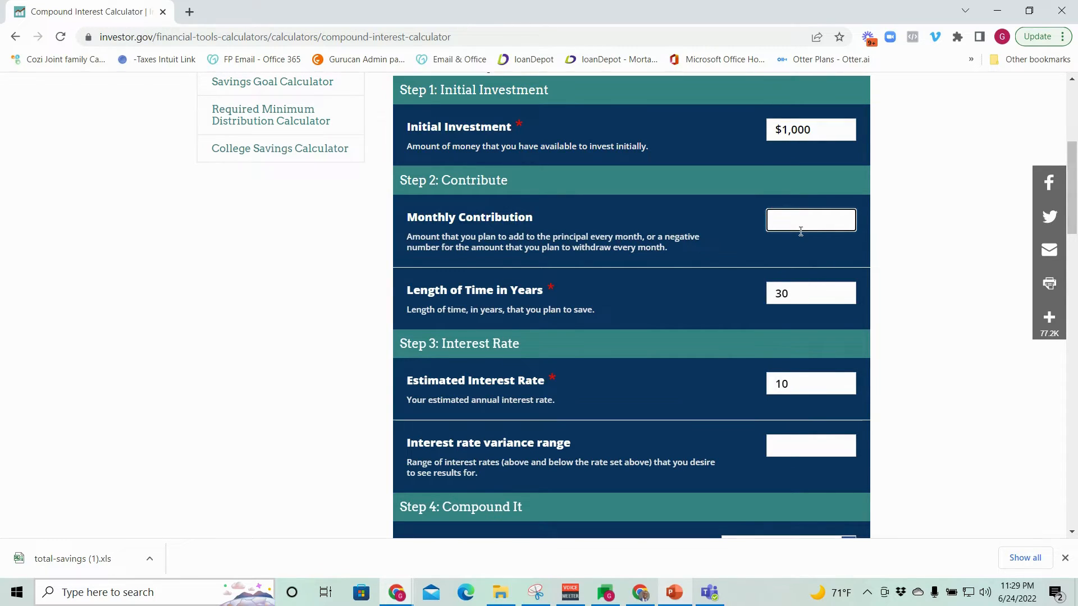
double_click(802, 295)
key(BackSpace)
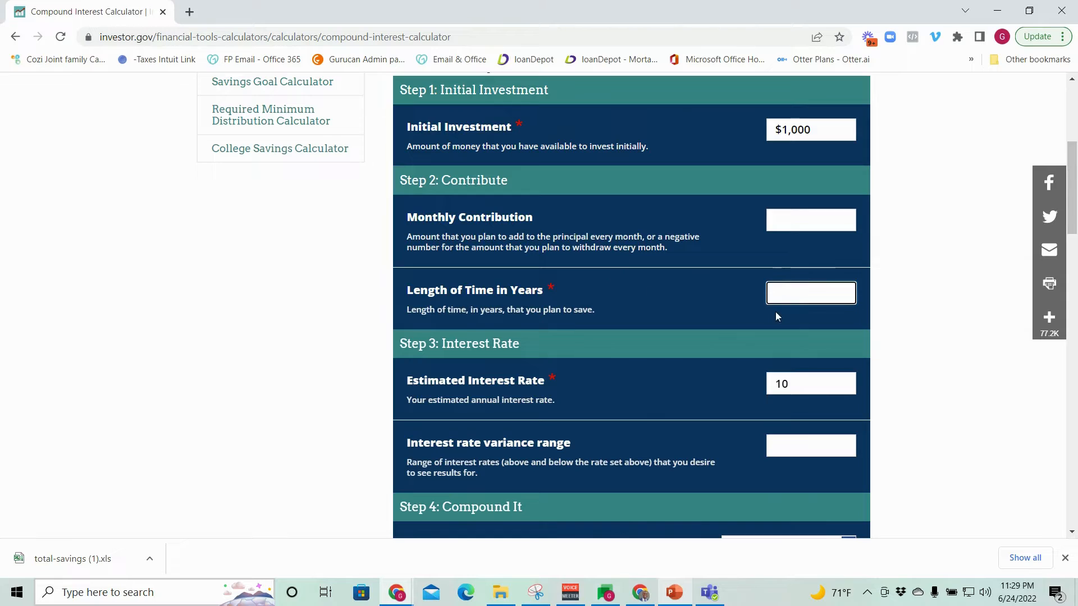
click(802, 294)
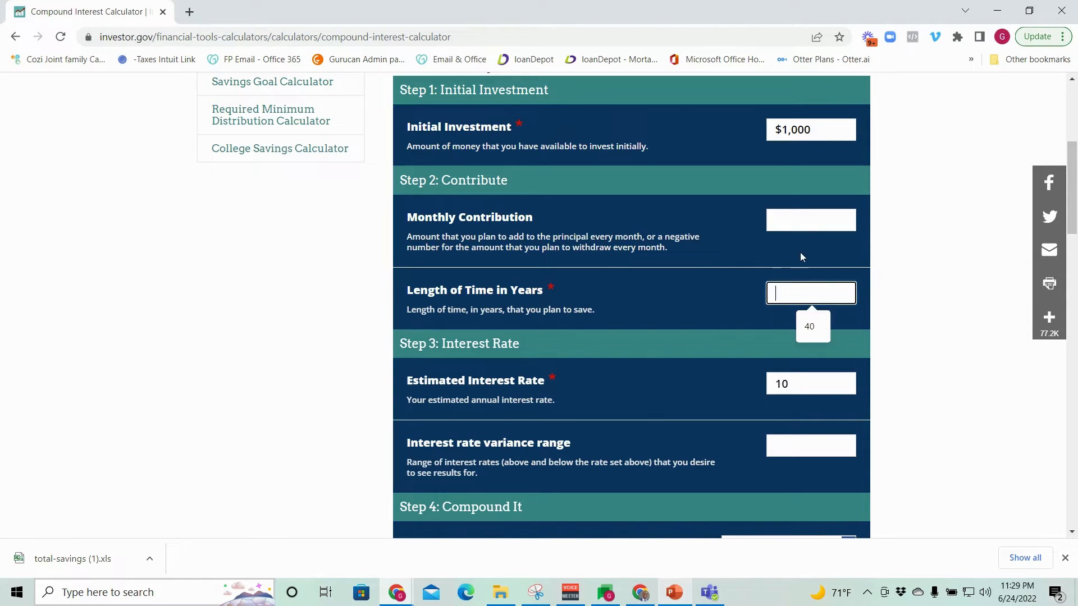
click(813, 214)
text(3)
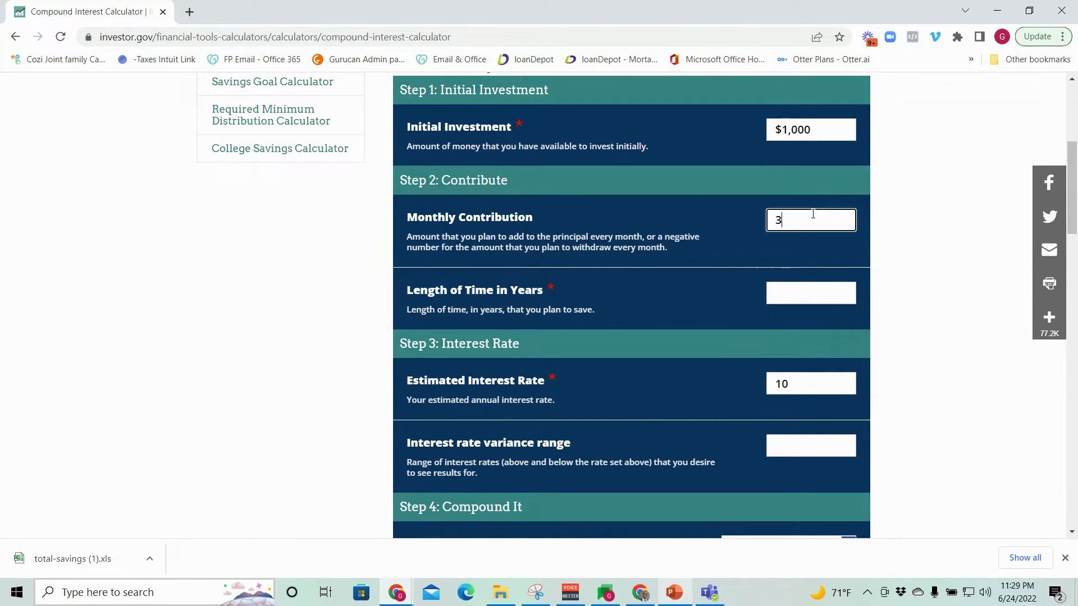
text(00)
key(Tab)
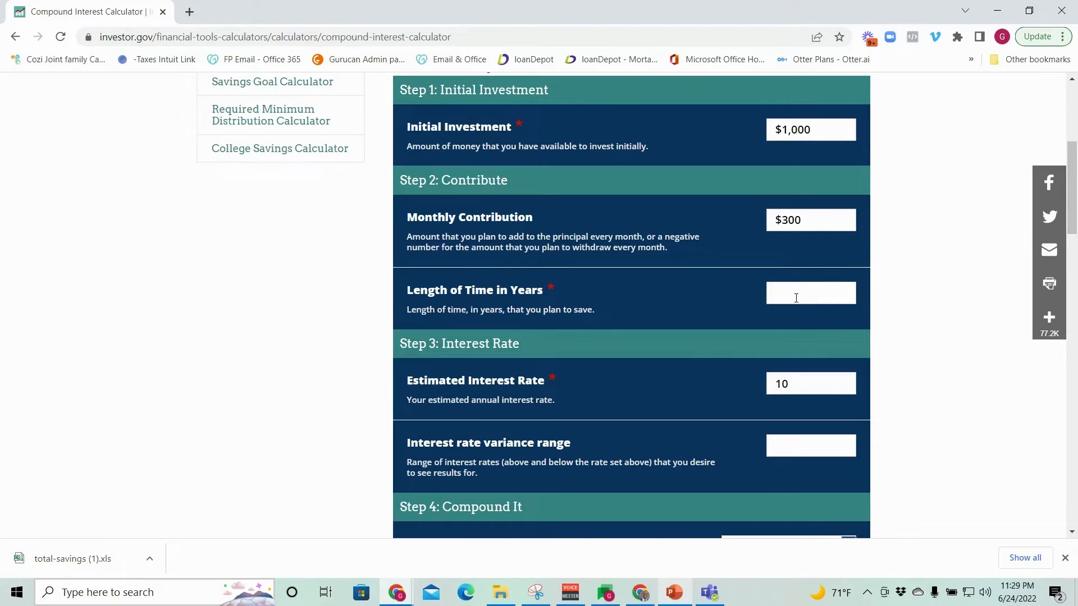
- Set the length of time to 40 years, recalculate, and view the projected total savings
click(797, 298)
text(40)
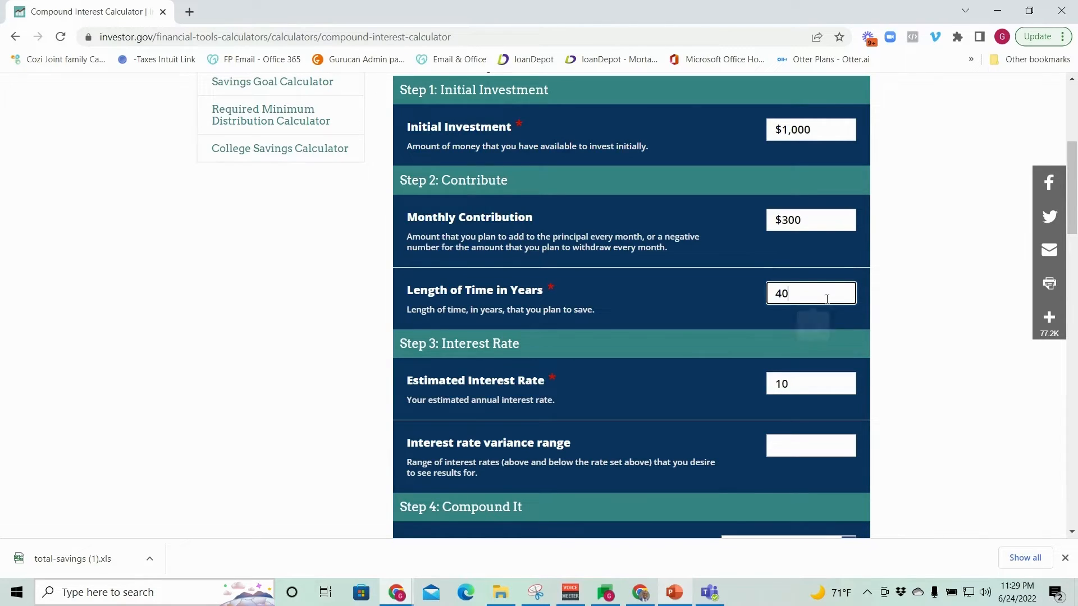
click(886, 308)
scroll(858, 329, down, 5)
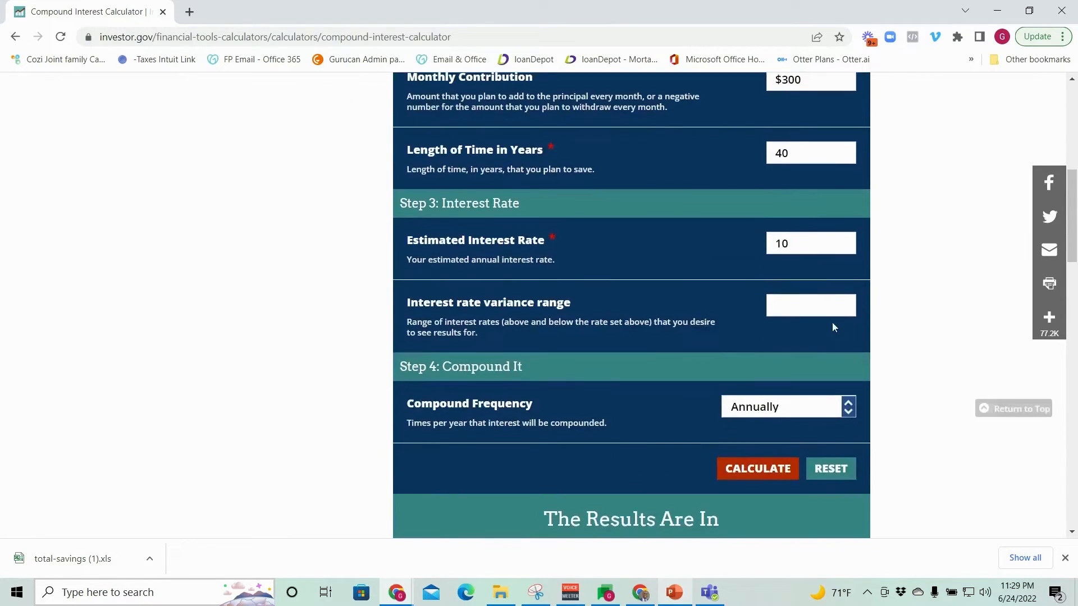
click(773, 330)
scroll(730, 292, down, 5)
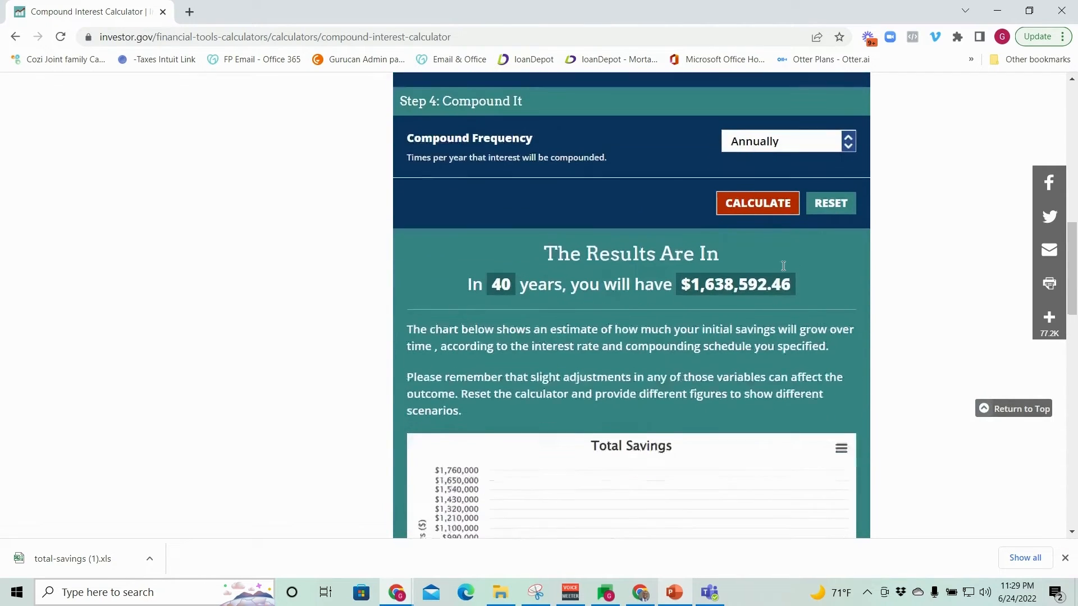
scroll(693, 209, up, 1)
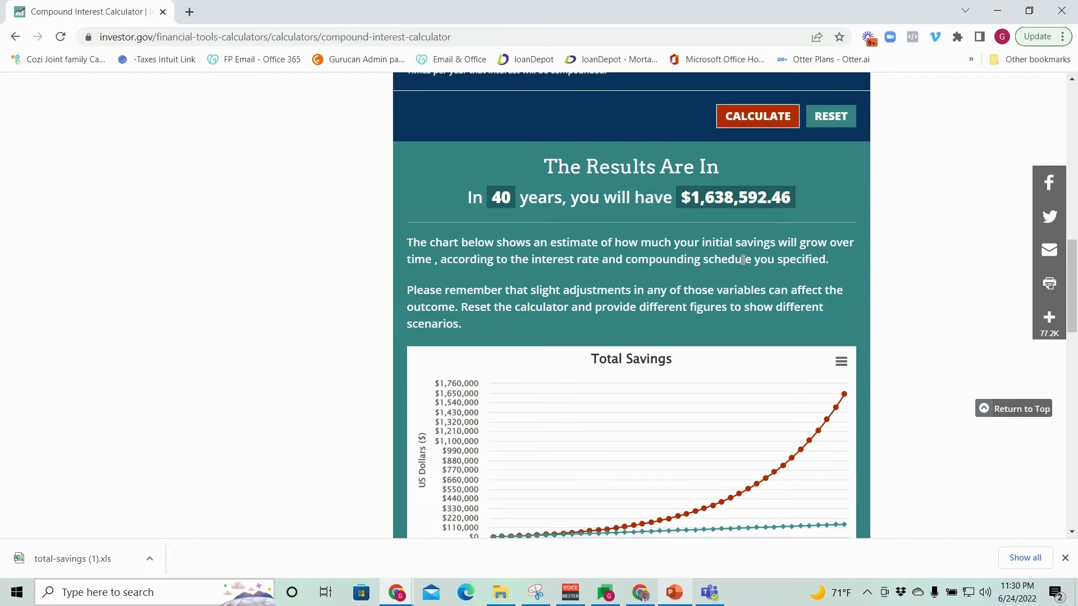
scroll(735, 265, down, 1)
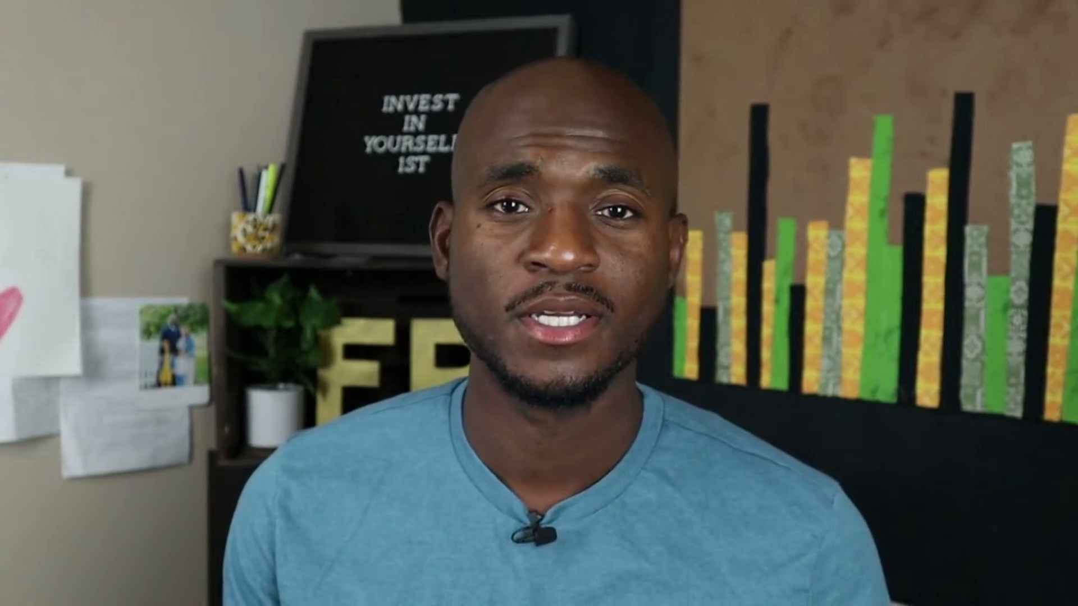